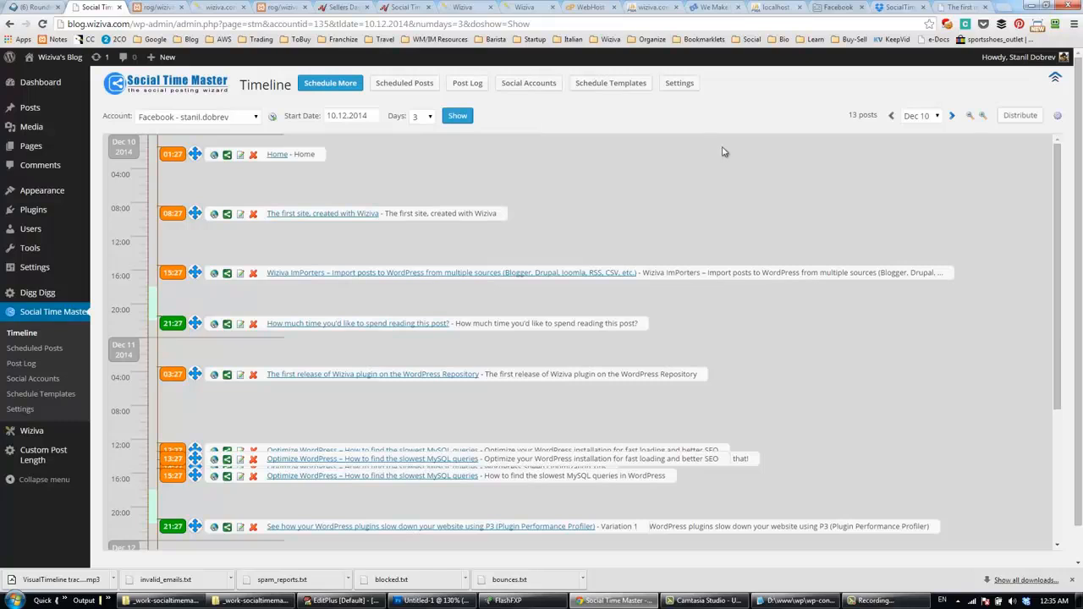
Examine the scheduled Facebook posts on the timeline for Dec 10, Dec 11 and Dec 12, at closer and wider zoom
{"action": "left_click", "coordinate": [981, 118]}
{"action": "left_click", "coordinate": [981, 118]}
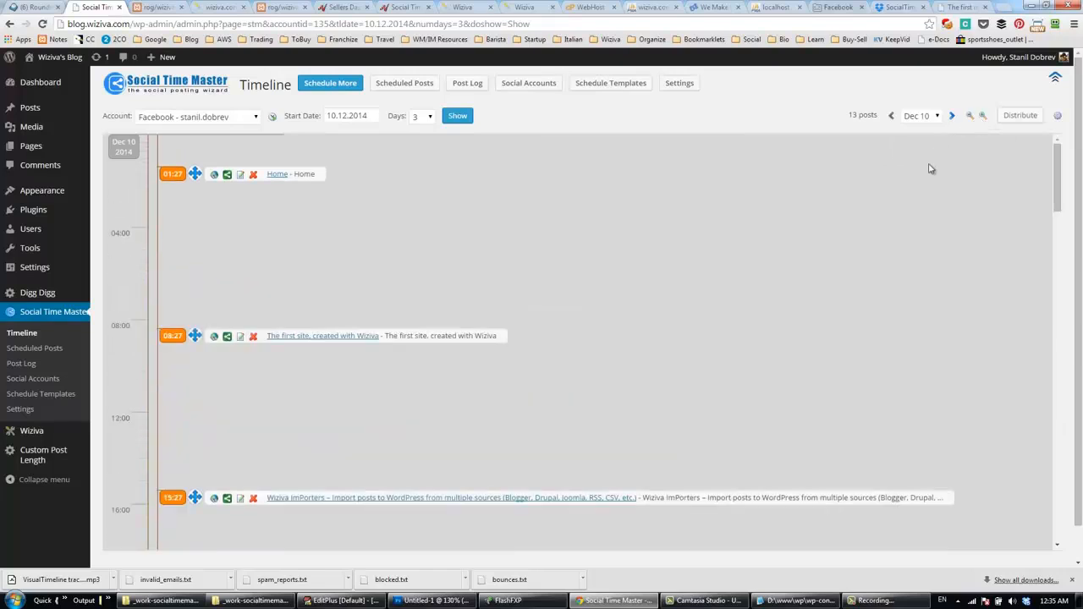
{"action": "left_click_drag", "start_coordinate": [1056, 180], "coordinate": [1075, 410]}
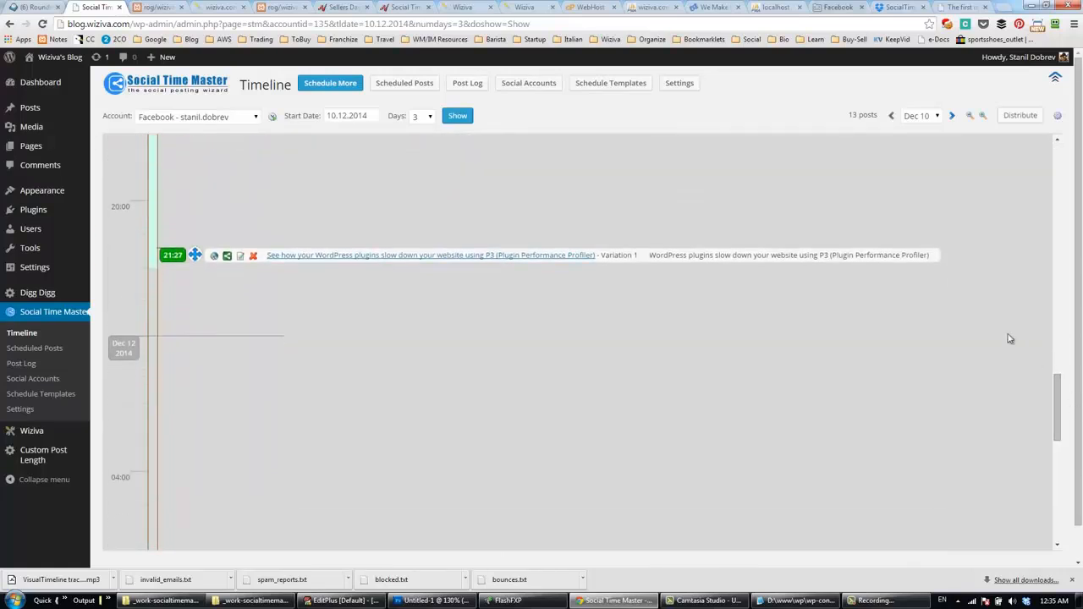
{"action": "left_click", "coordinate": [953, 116]}
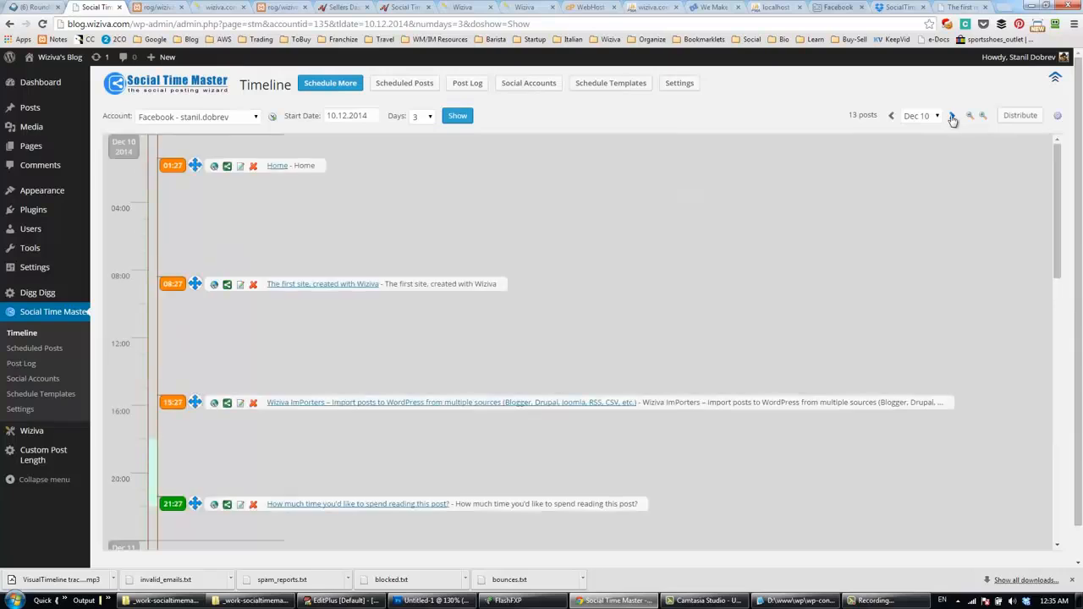
{"action": "left_click", "coordinate": [952, 116]}
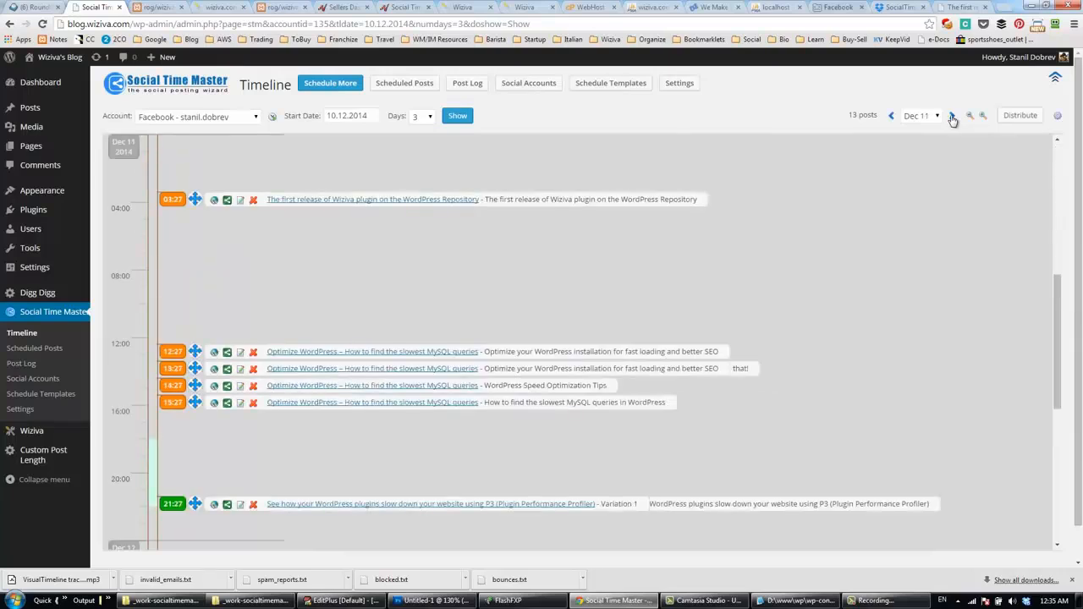
{"action": "left_click", "coordinate": [952, 117]}
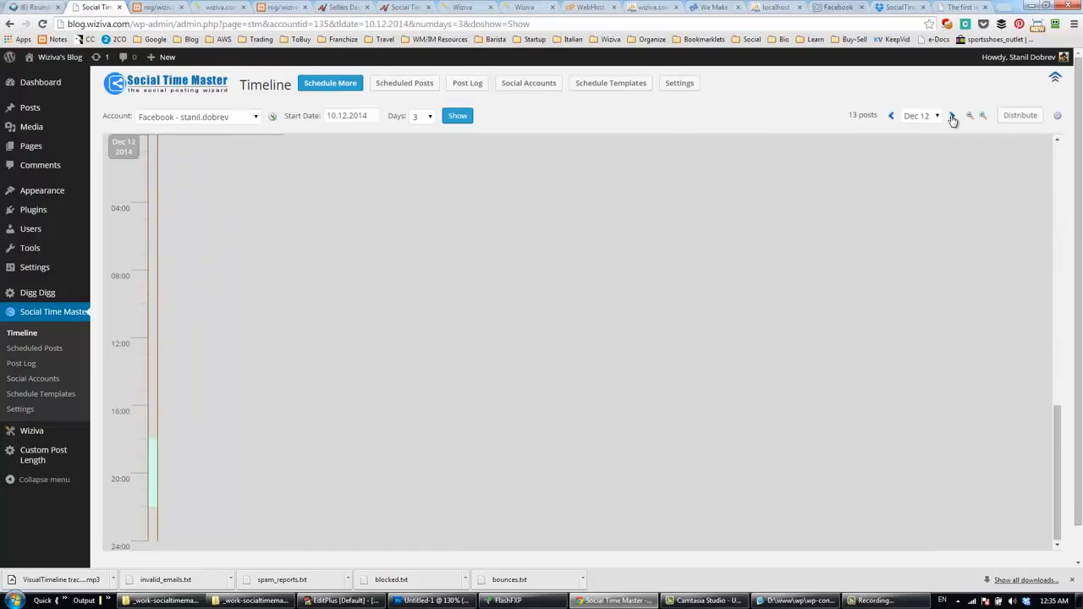
{"action": "left_click", "coordinate": [892, 117]}
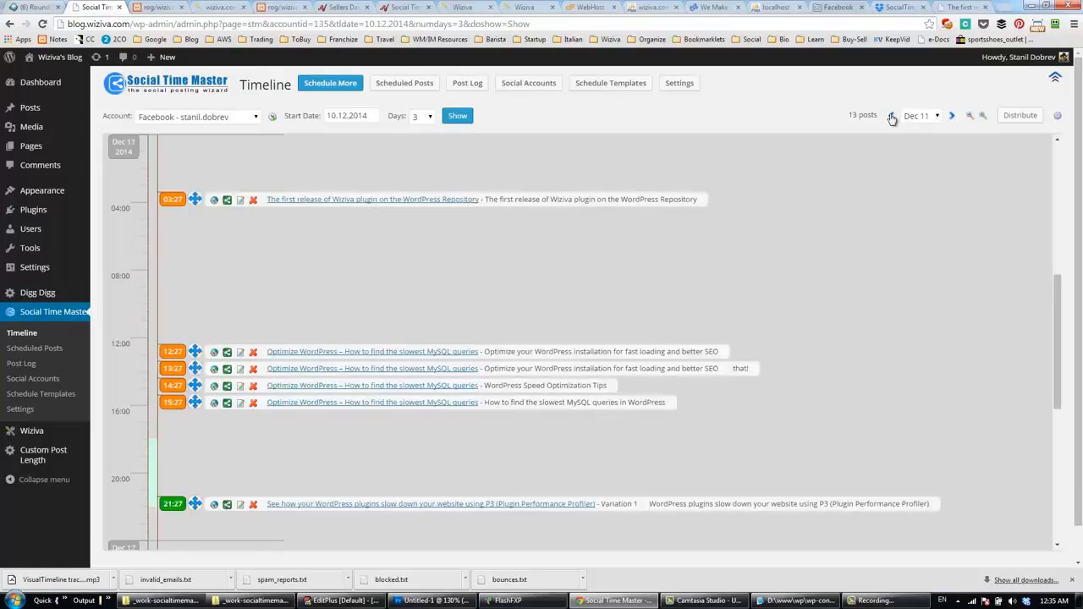
{"action": "left_click", "coordinate": [892, 117]}
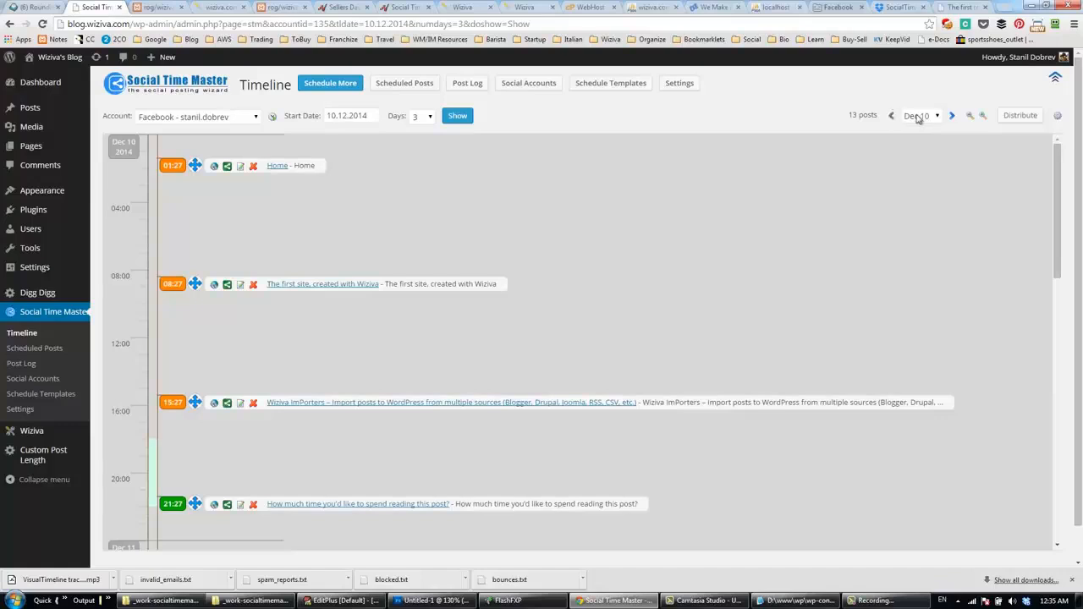
{"action": "left_click", "coordinate": [922, 117]}
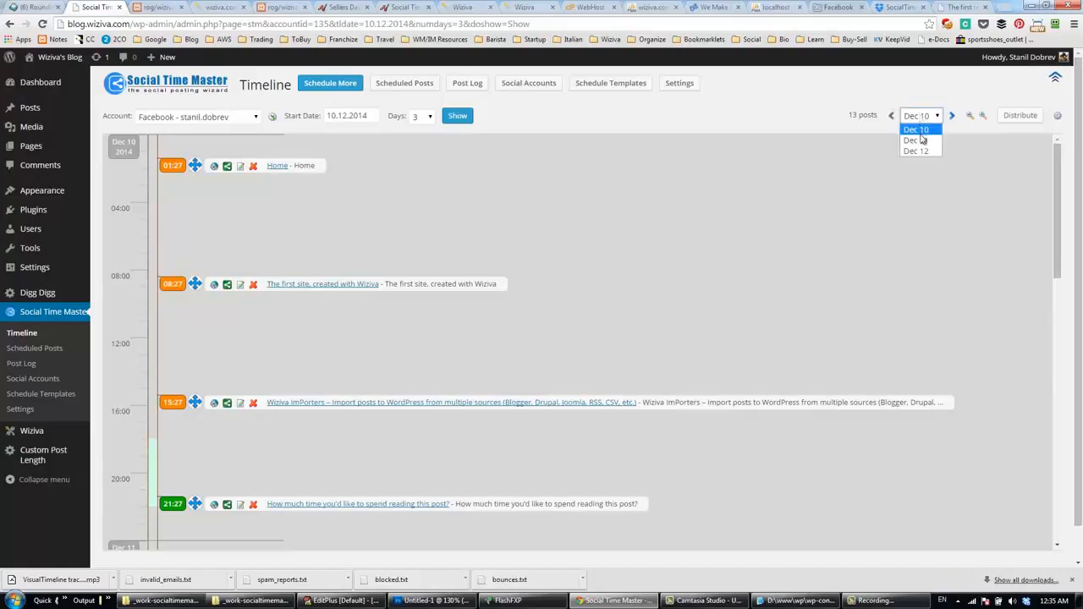
{"action": "left_click", "coordinate": [919, 140]}
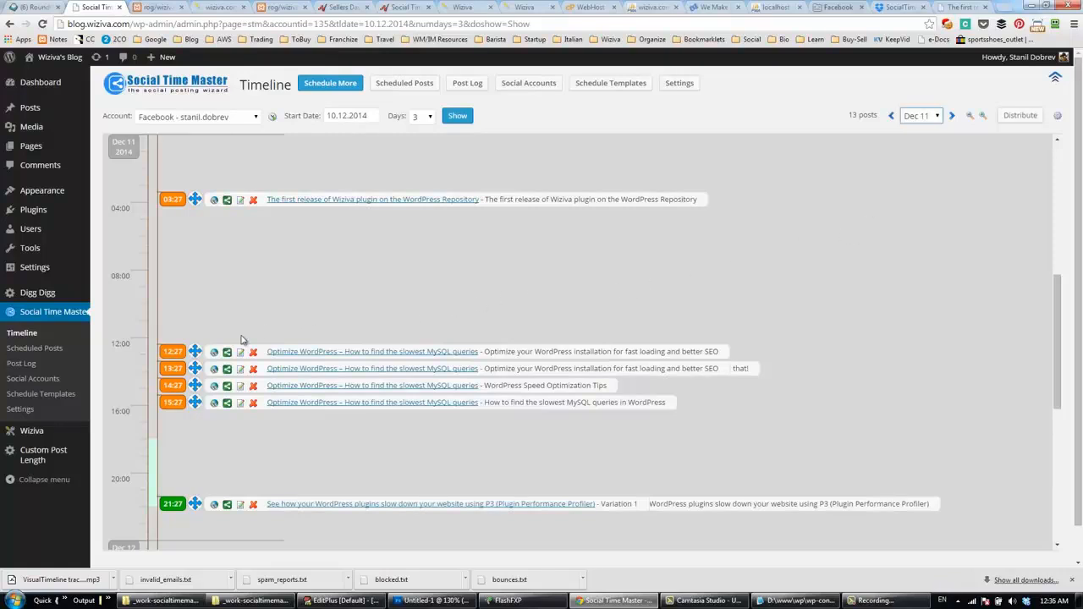
Spread out the Dec 11 MySQL queries posts to 06:38, 10:44 and 12:08, and move the "WordPress Speed Optimization Tips" post to 18:04
{"action": "left_click_drag", "start_coordinate": [195, 356], "coordinate": [207, 256]}
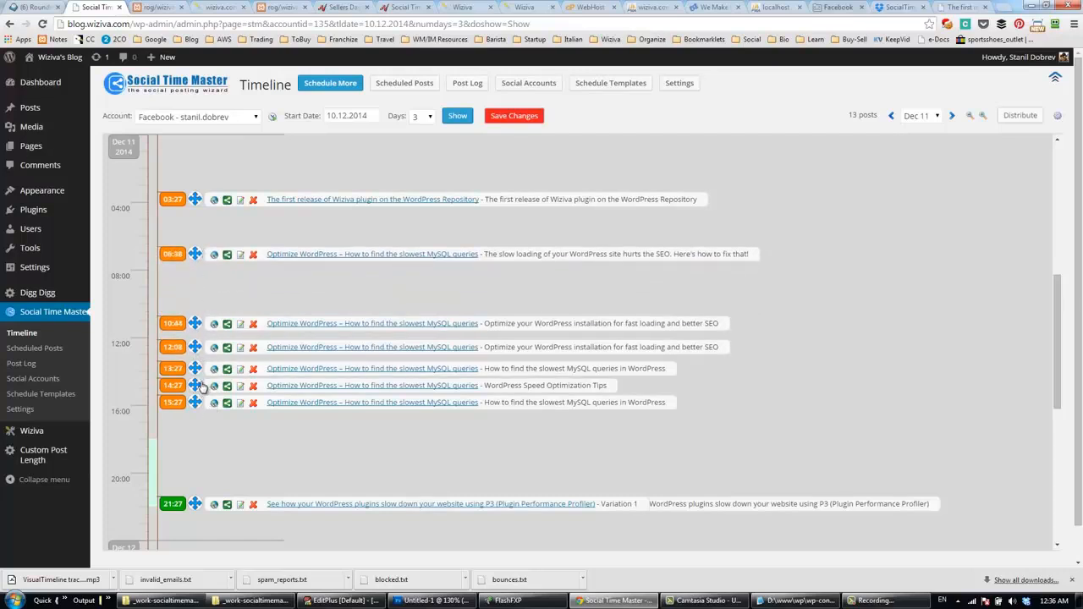
{"action": "left_click_drag", "start_coordinate": [195, 386], "coordinate": [198, 457]}
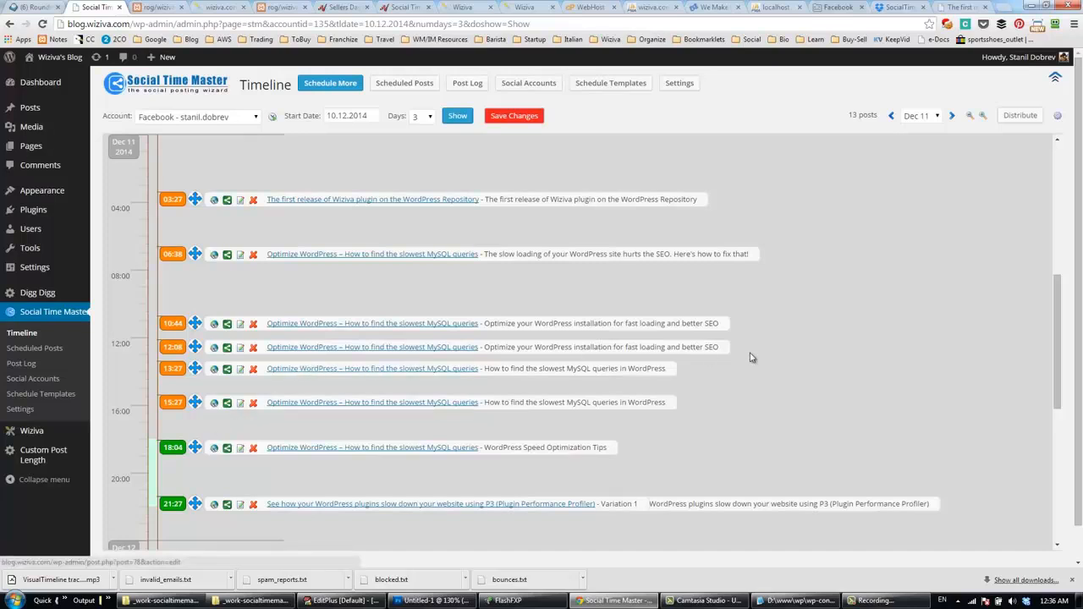
Move the Plugin Performance Profiler "Variation 1" post to Dec 12 at 03:36 and the "WordPress Speed Optimization Tips" post to Dec 12 at 10:36
{"action": "left_click", "coordinate": [970, 117]}
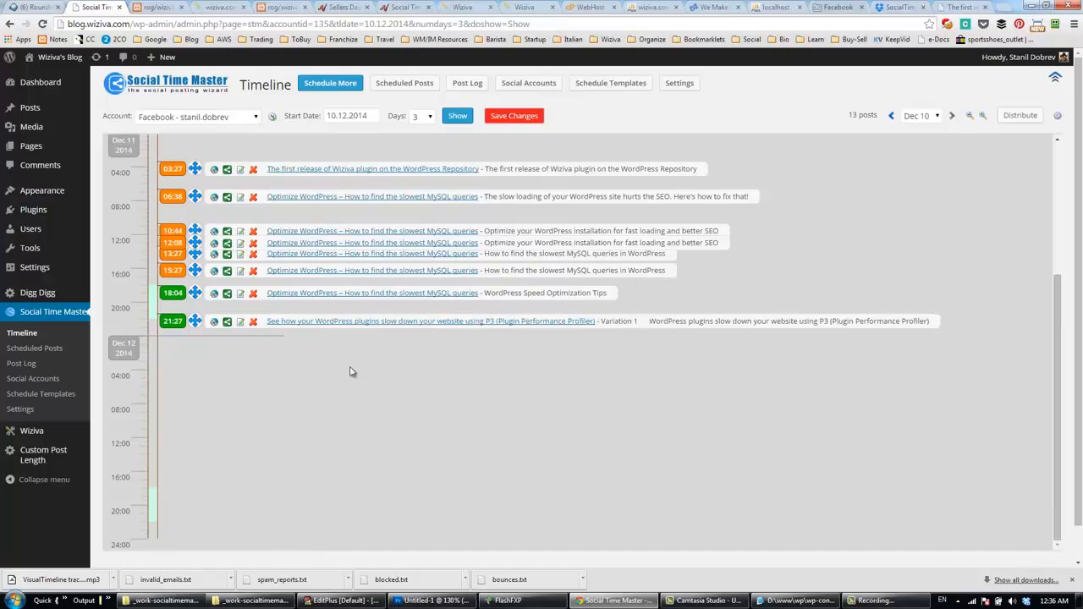
{"action": "left_click_drag", "start_coordinate": [195, 327], "coordinate": [193, 378]}
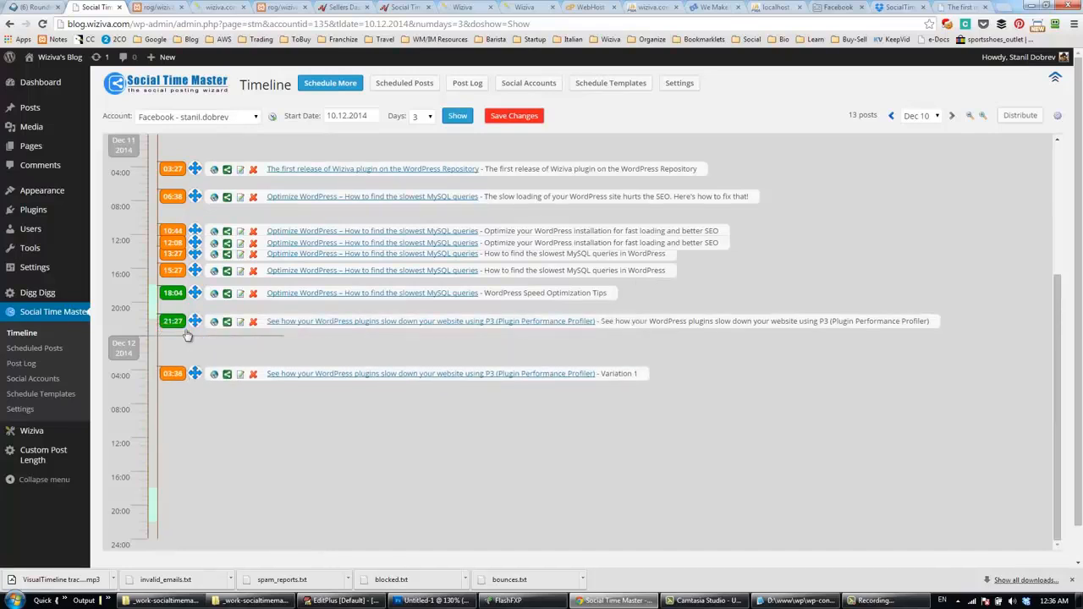
{"action": "left_click_drag", "start_coordinate": [195, 293], "coordinate": [195, 331]}
{"action": "left_click_drag", "start_coordinate": [195, 374], "coordinate": [196, 433]}
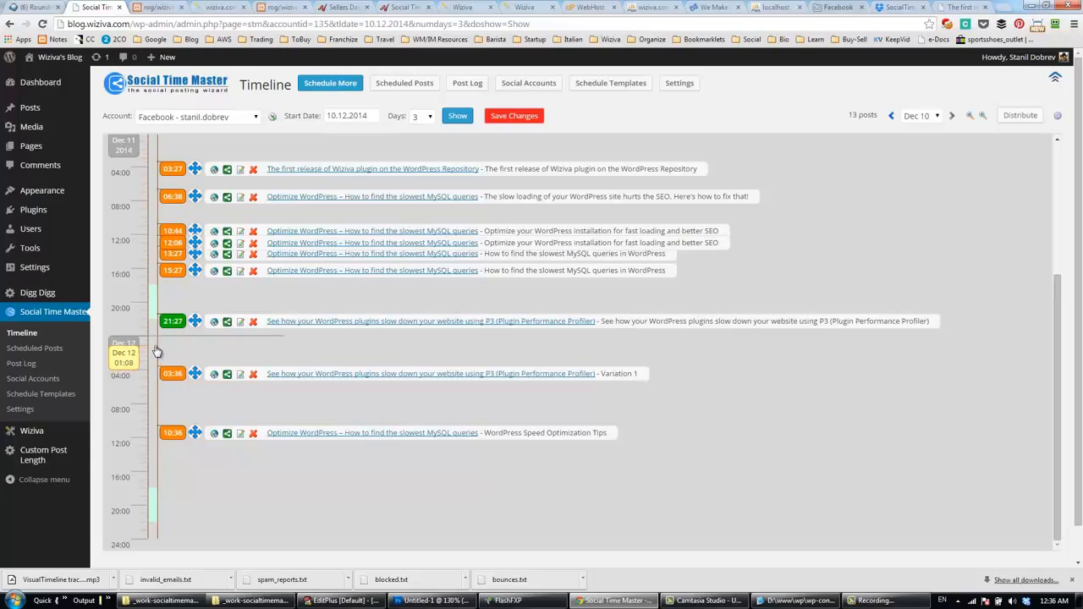
Reschedule the Dec 10 "Home" post to 12:28 and "The first site, created with Wiziva" to 18:36
{"action": "scroll", "coordinate": [156, 352], "scroll_direction": "up", "scroll_amount": 3}
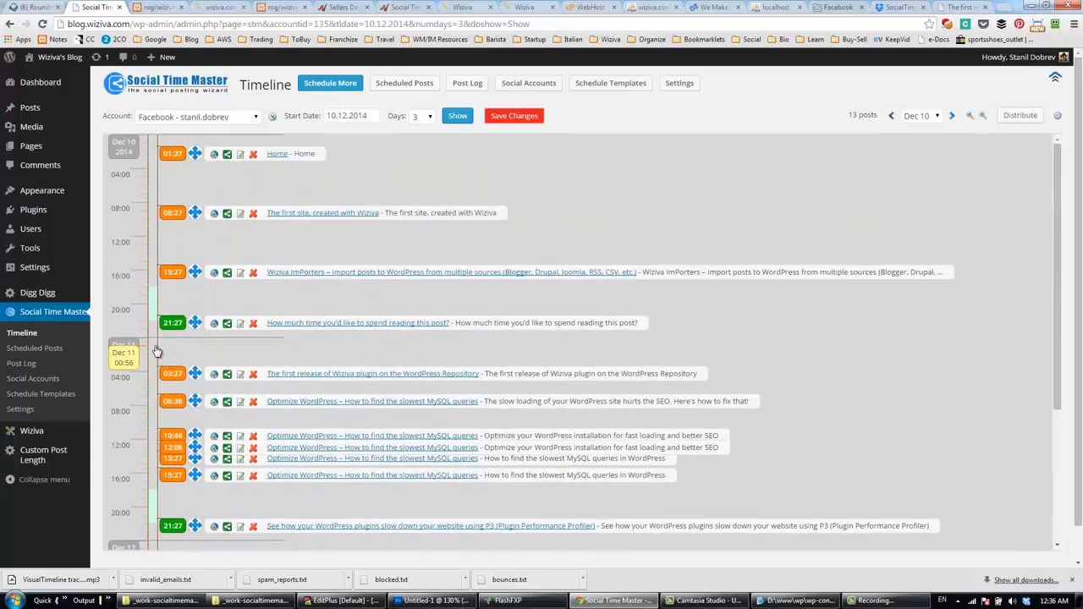
{"action": "left_click_drag", "start_coordinate": [195, 154], "coordinate": [196, 299]}
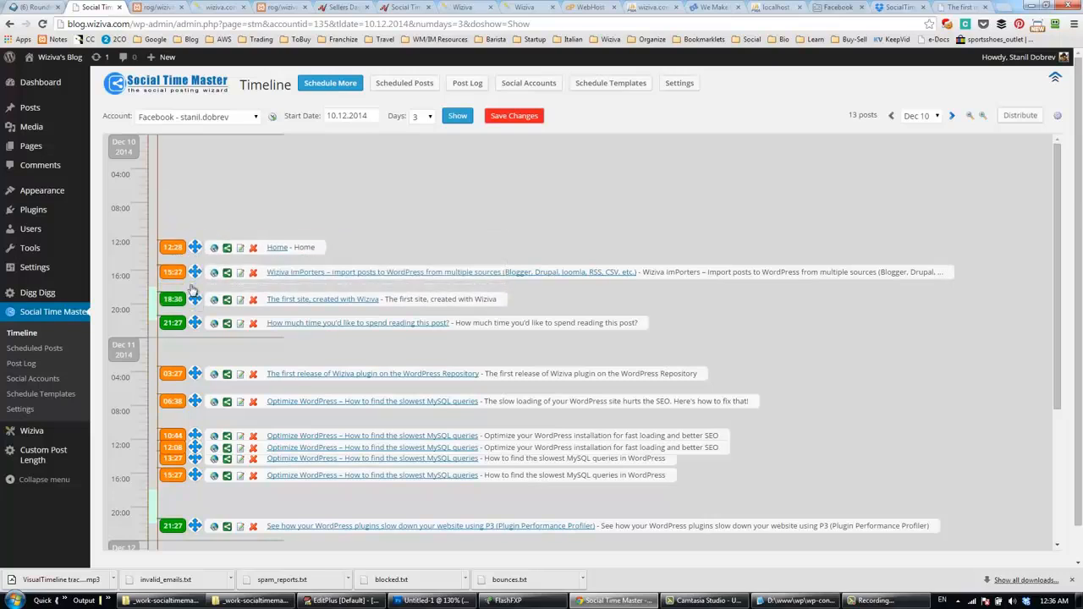
Start a new timeline post for 10.12.2014, 02:28 using the blog post "Optimize WordPress - How to find the slowest MySQL queries" with the [ROTATE] variation
{"action": "left_click", "coordinate": [156, 161]}
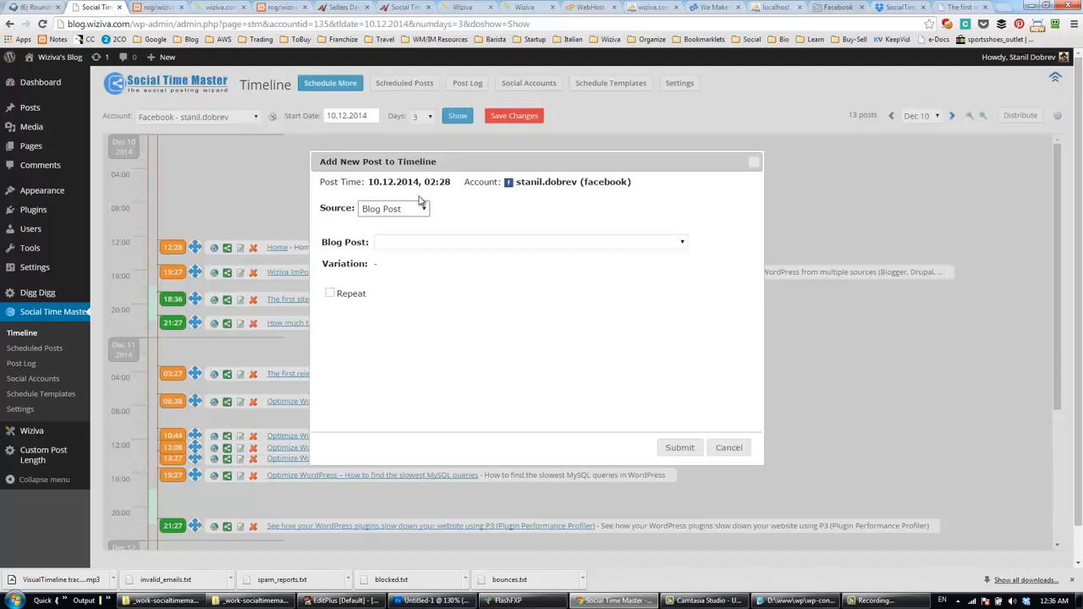
{"action": "left_click", "coordinate": [418, 243]}
{"action": "left_click", "coordinate": [418, 283]}
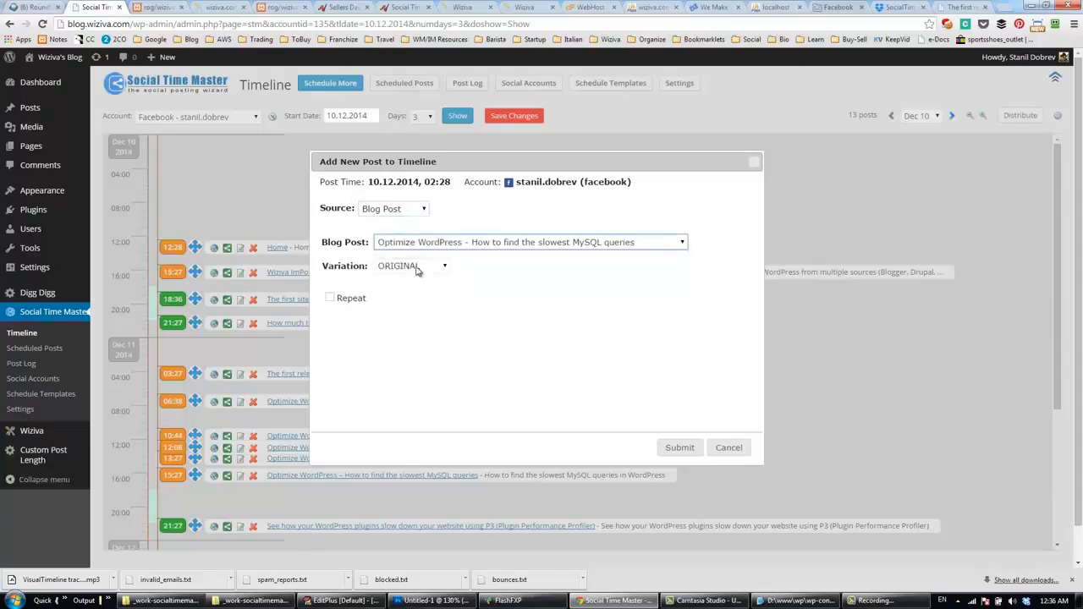
{"action": "left_click", "coordinate": [416, 267]}
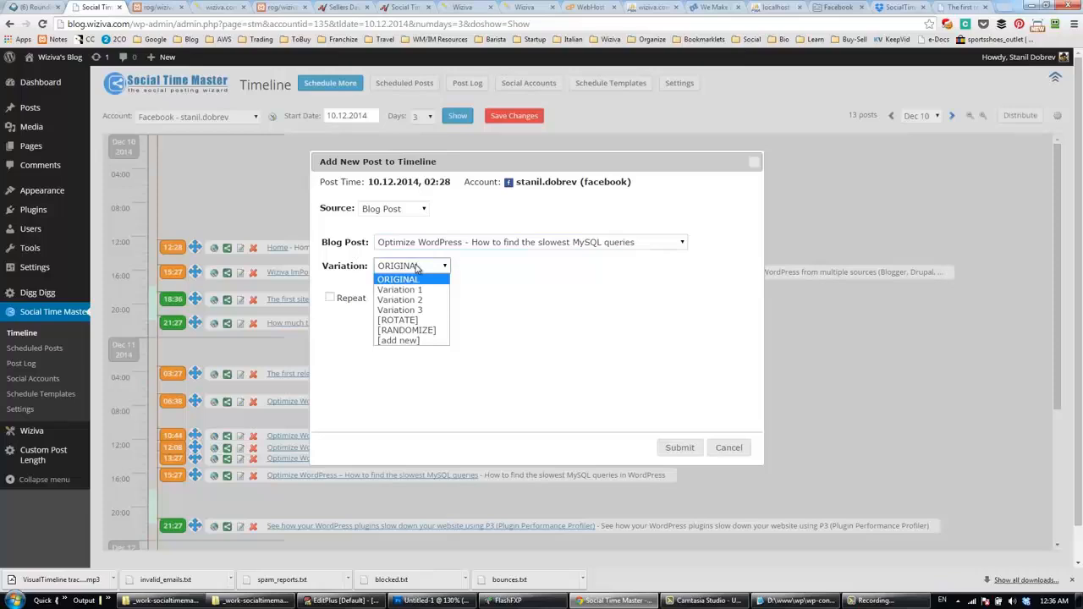
{"action": "left_click", "coordinate": [413, 321]}
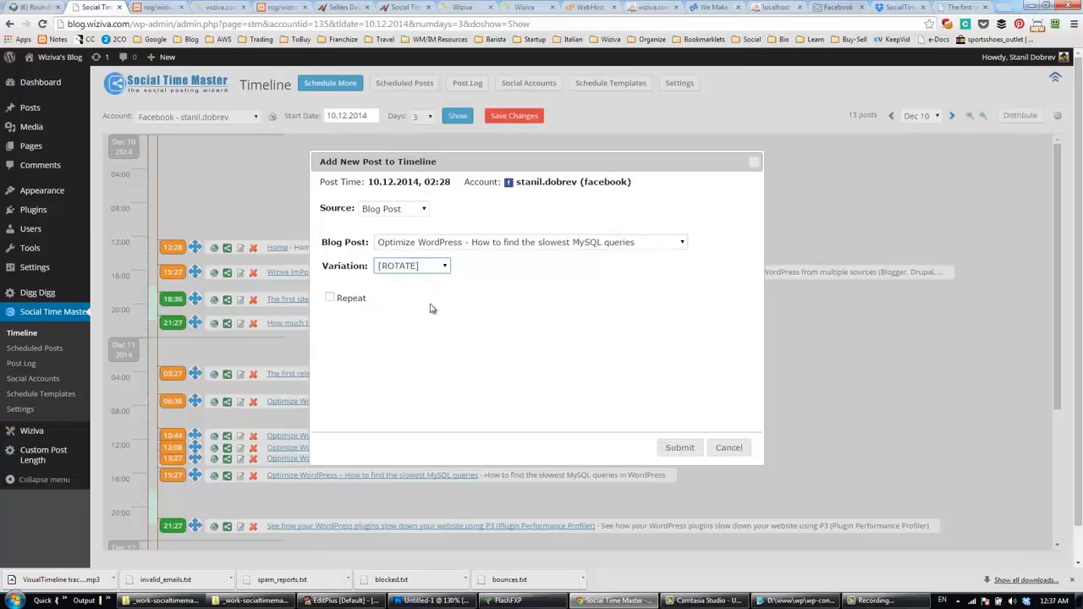
Set the new post to repeat every 1 hour for 3 times and submit it to the timeline
{"action": "left_click", "coordinate": [349, 301]}
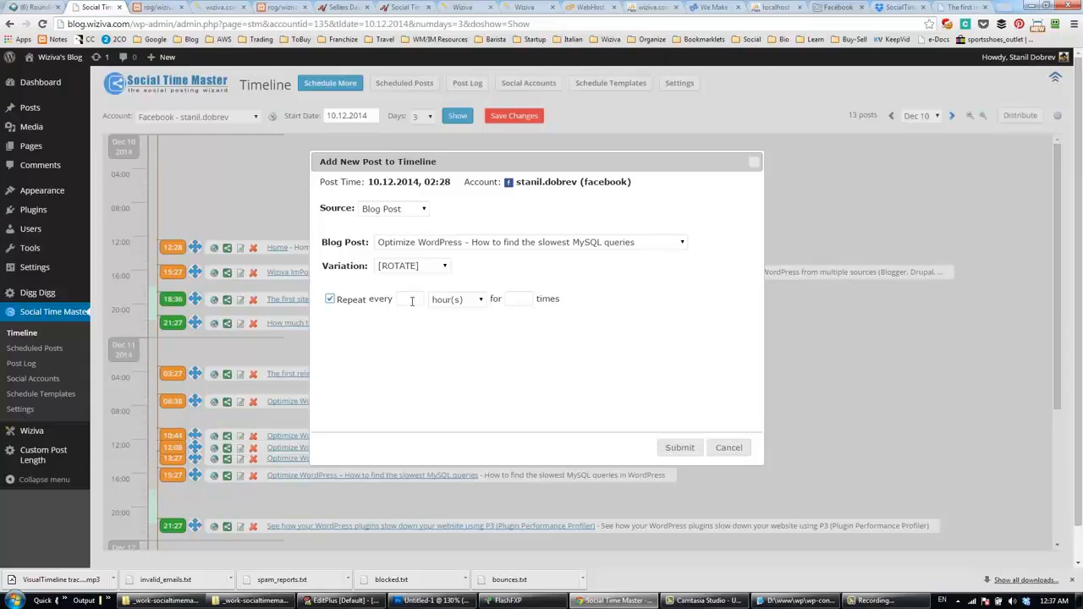
{"action": "left_click", "coordinate": [411, 300]}
{"action": "type", "text": "1"}
{"action": "left_click", "coordinate": [518, 300]}
{"action": "type", "text": "3"}
{"action": "left_click", "coordinate": [679, 449]}
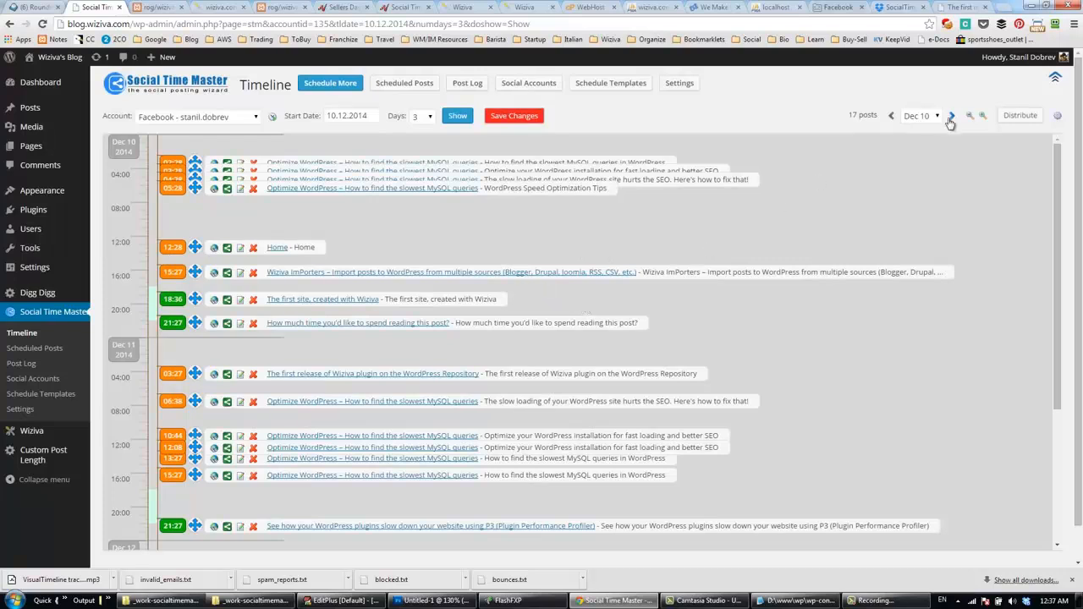
Move the last three of the newly added Dec 10 posts to 04:13, 04:59 and 06:16
{"action": "left_click", "coordinate": [984, 119]}
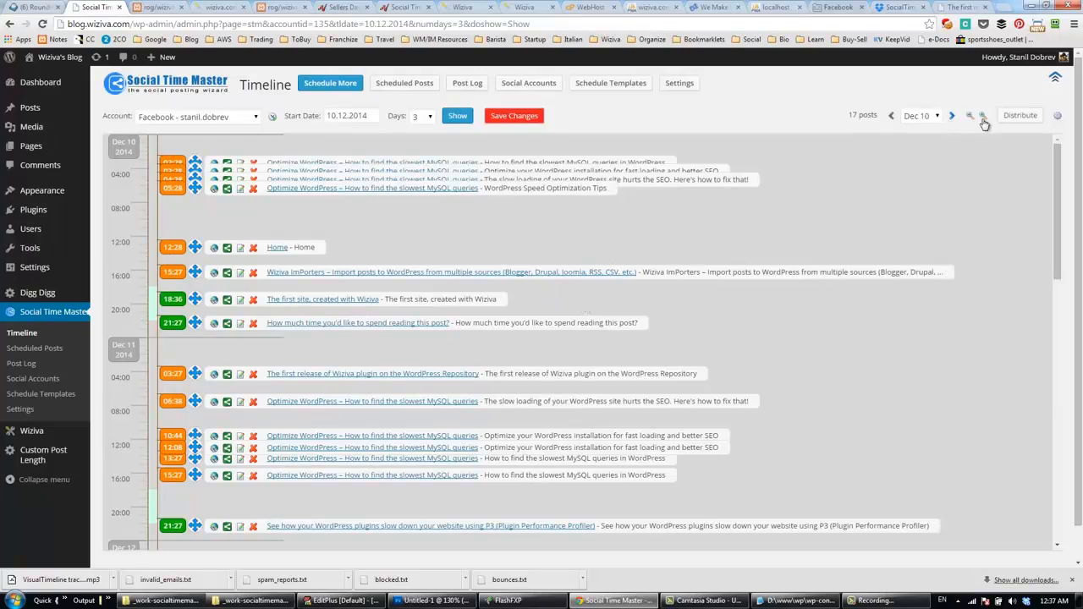
{"action": "left_click", "coordinate": [983, 119]}
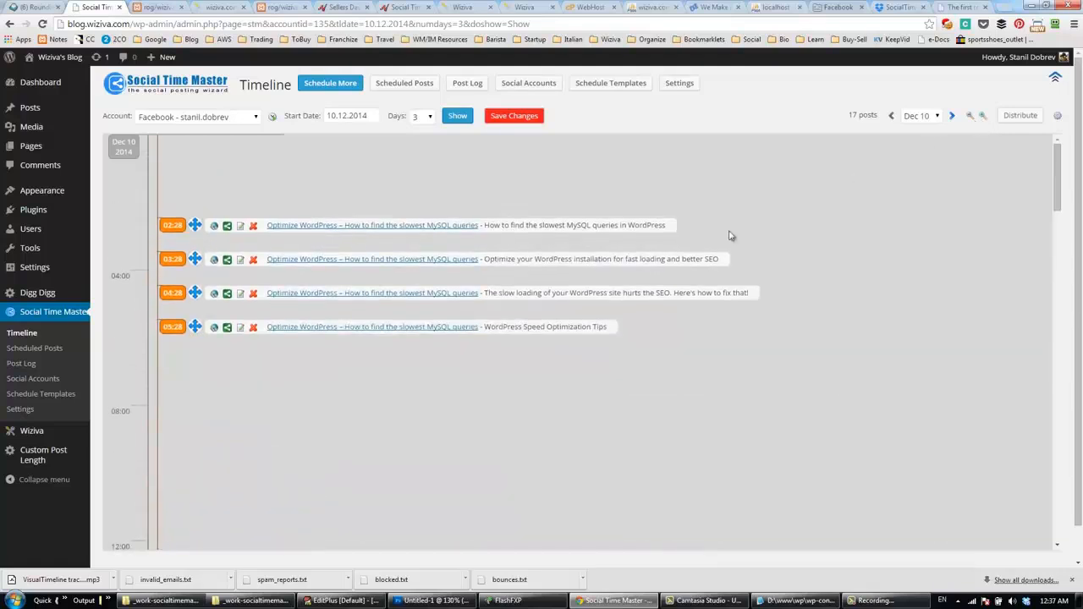
{"action": "left_click_drag", "start_coordinate": [197, 328], "coordinate": [196, 353]}
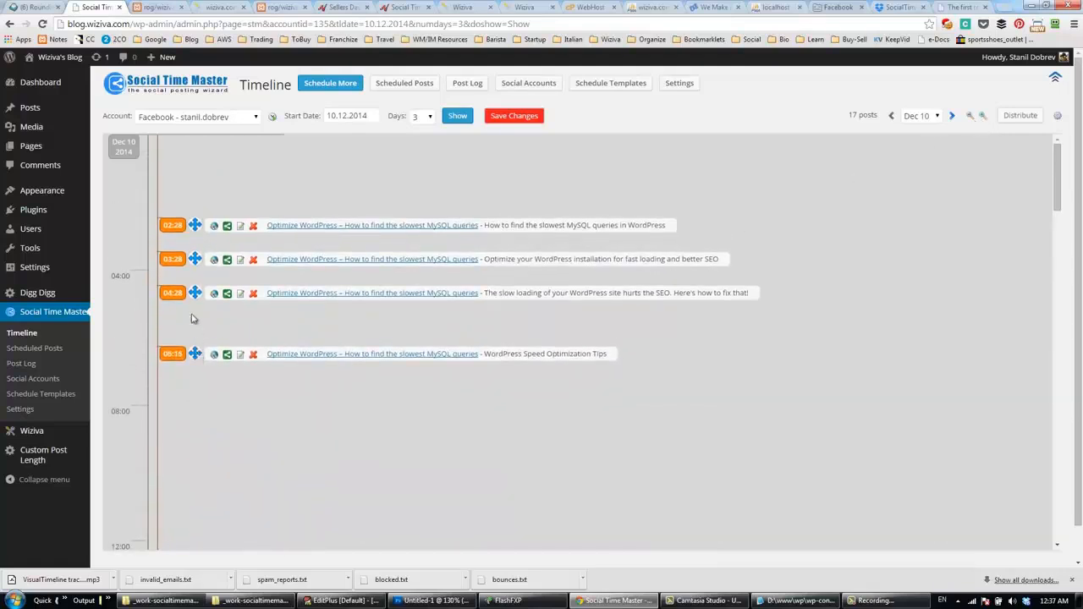
{"action": "left_click_drag", "start_coordinate": [195, 293], "coordinate": [194, 317]}
{"action": "left_click_drag", "start_coordinate": [195, 259], "coordinate": [195, 288]}
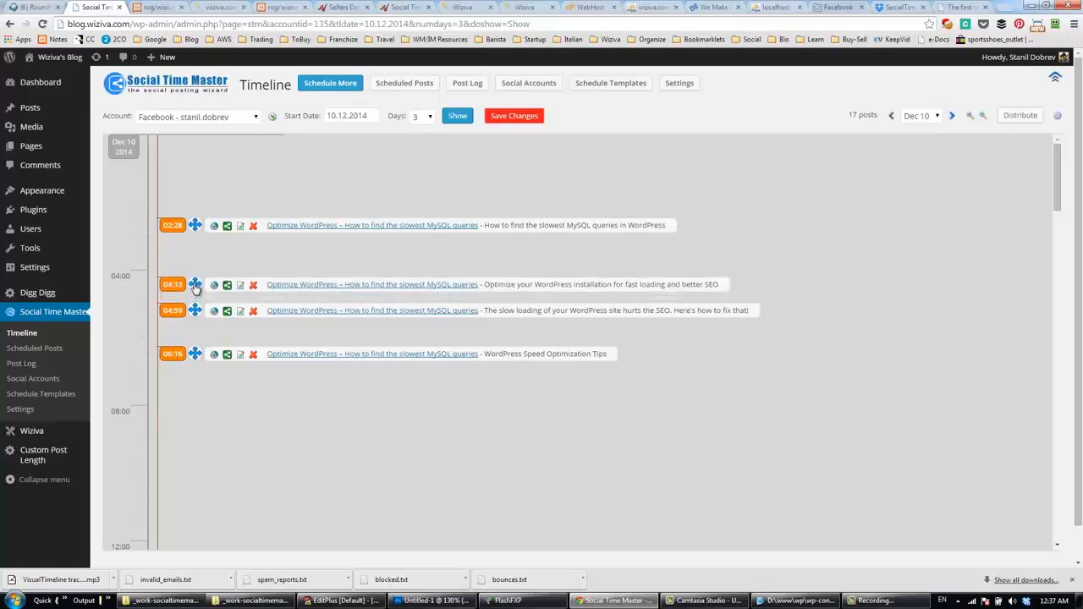
Share the 02:28 post to Facebook immediately, view the published update, and return to the timeline
{"action": "left_click", "coordinate": [228, 226]}
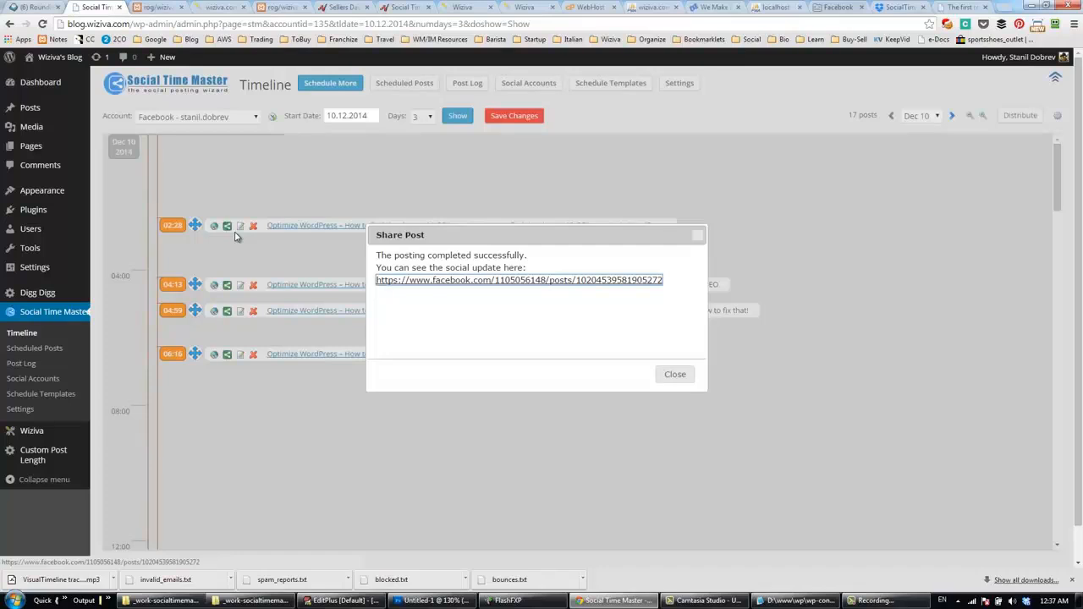
{"action": "left_click", "coordinate": [481, 282]}
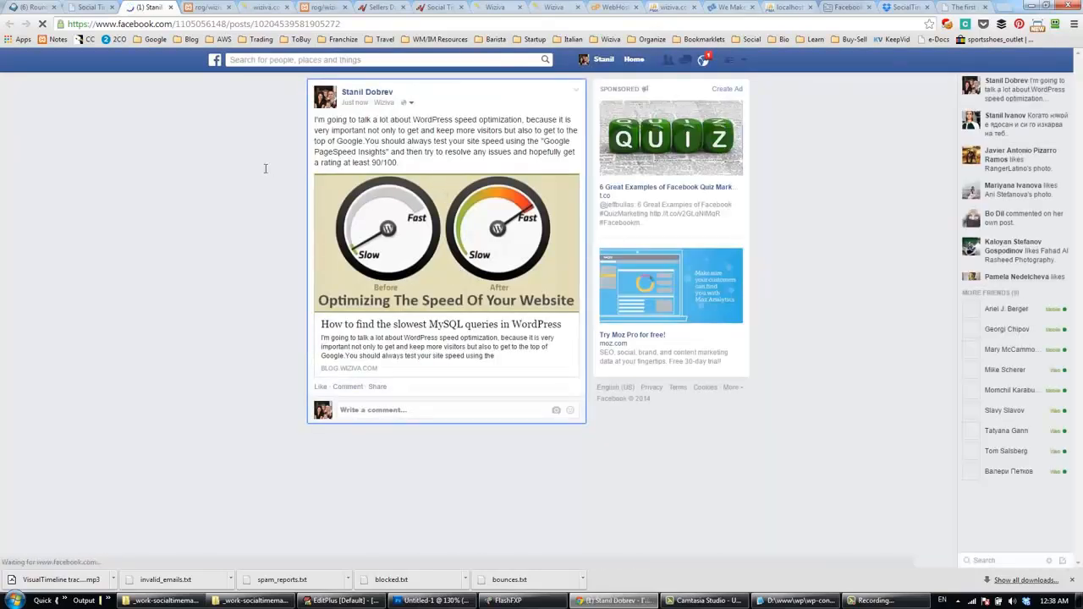
{"action": "key", "text": "ctrl+w"}
Review the 02:28 posting's editable details without changing them, and delete that posting from the timeline
{"action": "left_click", "coordinate": [241, 227]}
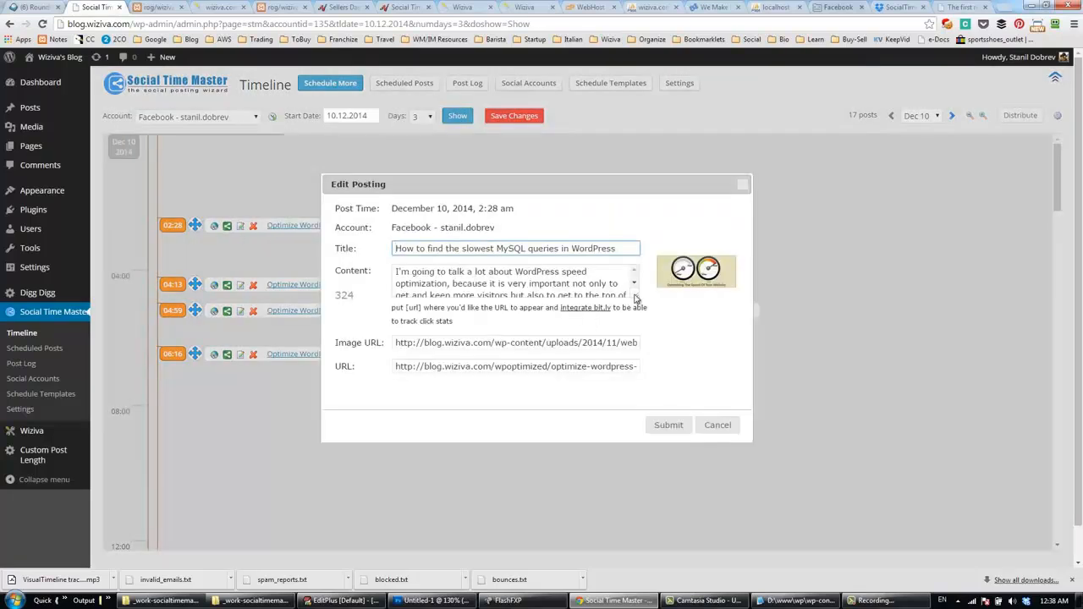
{"action": "left_click", "coordinate": [705, 425]}
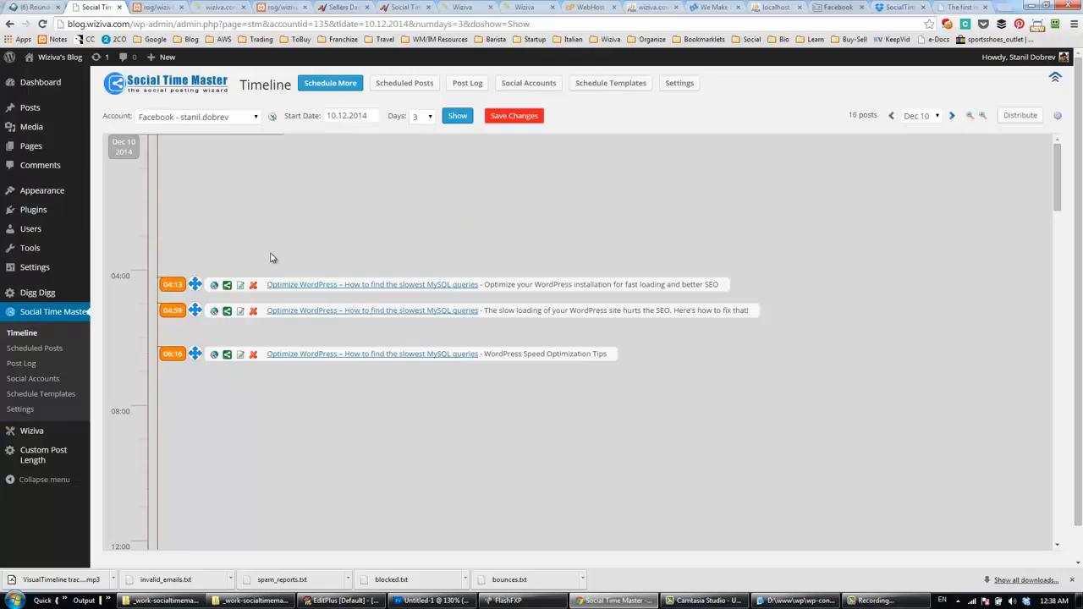
Open the blog post behind the 04:13 entry in the post editor, and return to the timeline
{"action": "left_click", "coordinate": [332, 286]}
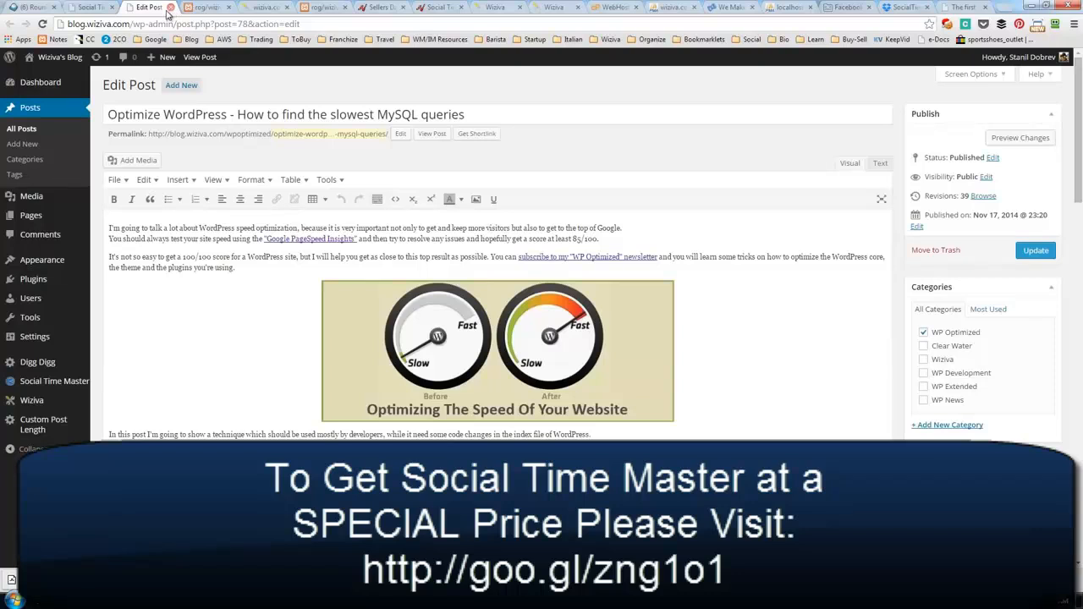
{"action": "left_click", "coordinate": [169, 8]}
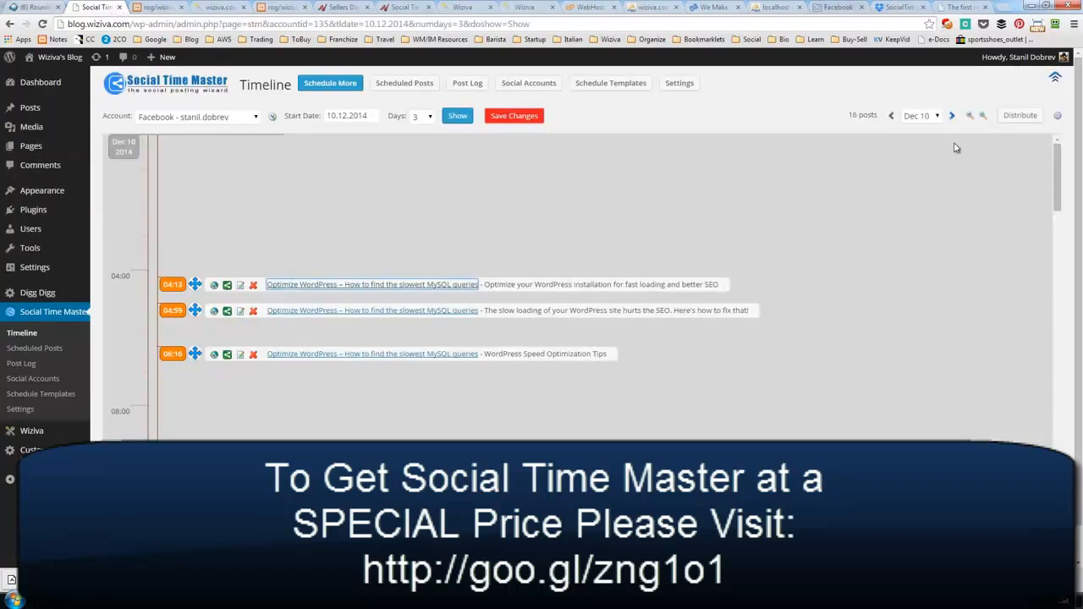
Distribute the scheduled posts randomly across the entire timeline in automatic mode with a 30% deviation
{"action": "left_click", "coordinate": [970, 118]}
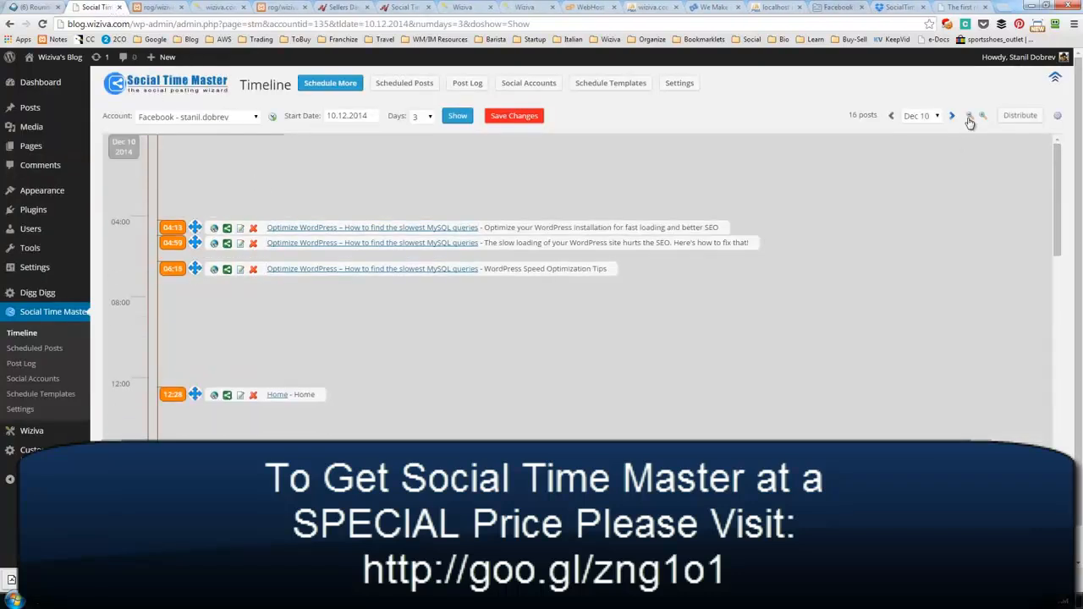
{"action": "left_click", "coordinate": [970, 118]}
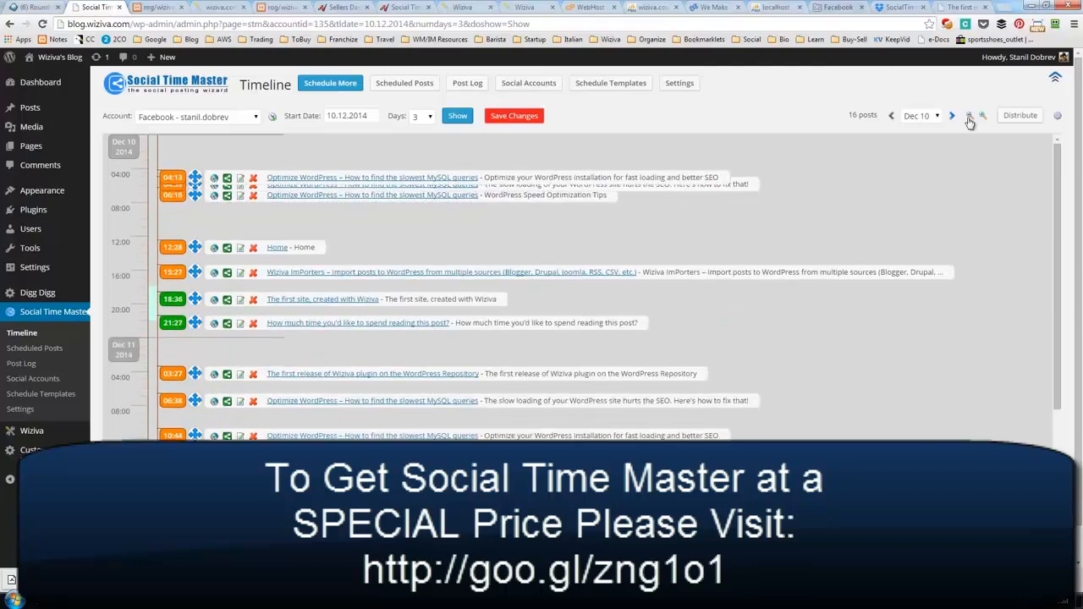
{"action": "left_click", "coordinate": [1018, 116]}
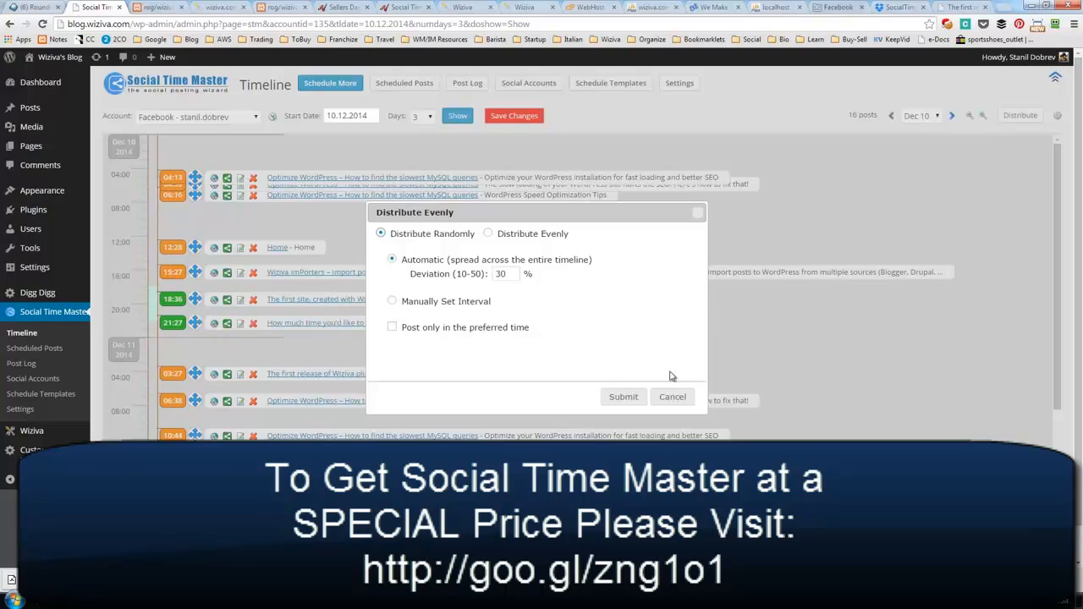
{"action": "left_click", "coordinate": [633, 397]}
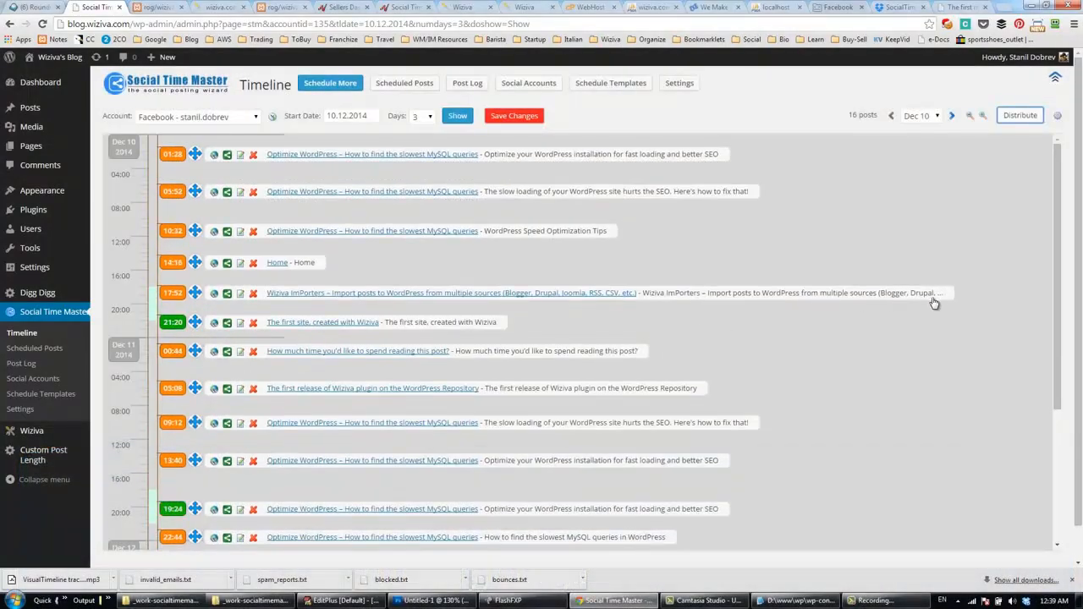
{"action": "mouse_move", "coordinate": [1059, 254]}
{"action": "left_mouse_down"}
{"action": "mouse_move", "coordinate": [1058, 413]}
{"action": "mouse_move", "coordinate": [1052, 268]}
{"action": "left_mouse_up"}
{"action": "left_click_drag", "start_coordinate": [1054, 245], "coordinate": [1051, 236]}
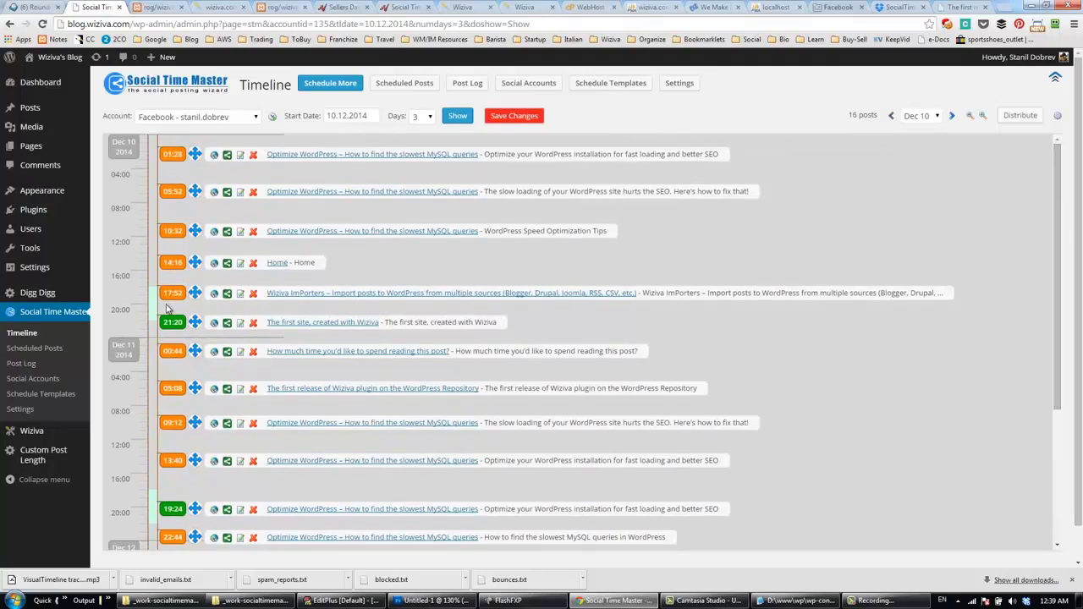
Set the Facebook account's preferred posting time to 18:00–22:00, and move the Dec 10 Wiziva ImPorters post to 18:24 and the Home post to 19:48
{"action": "left_click", "coordinate": [273, 118]}
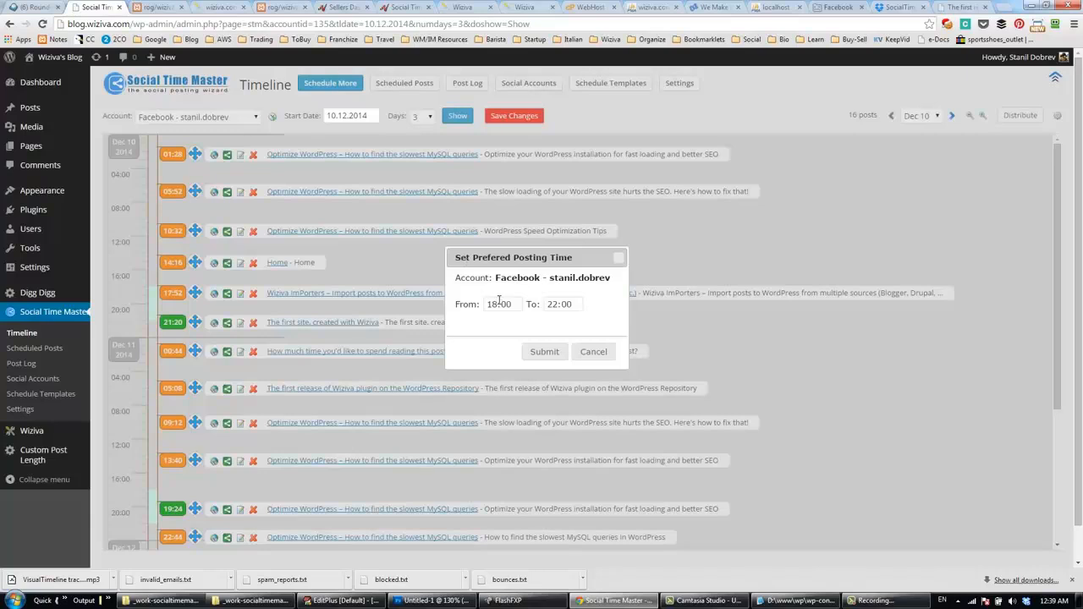
{"action": "left_click", "coordinate": [499, 304]}
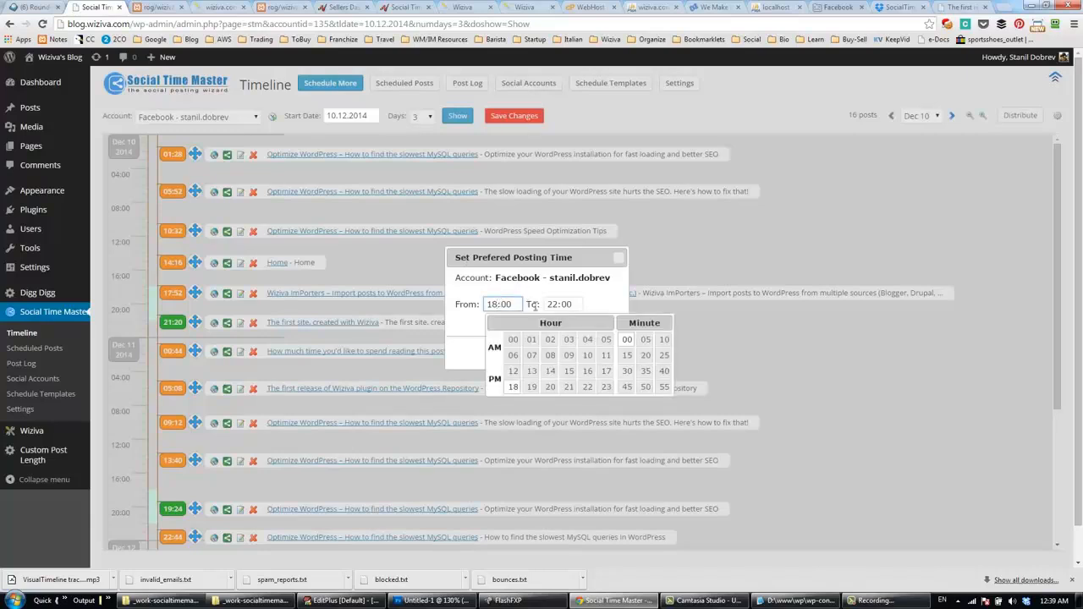
{"action": "left_click", "coordinate": [515, 389]}
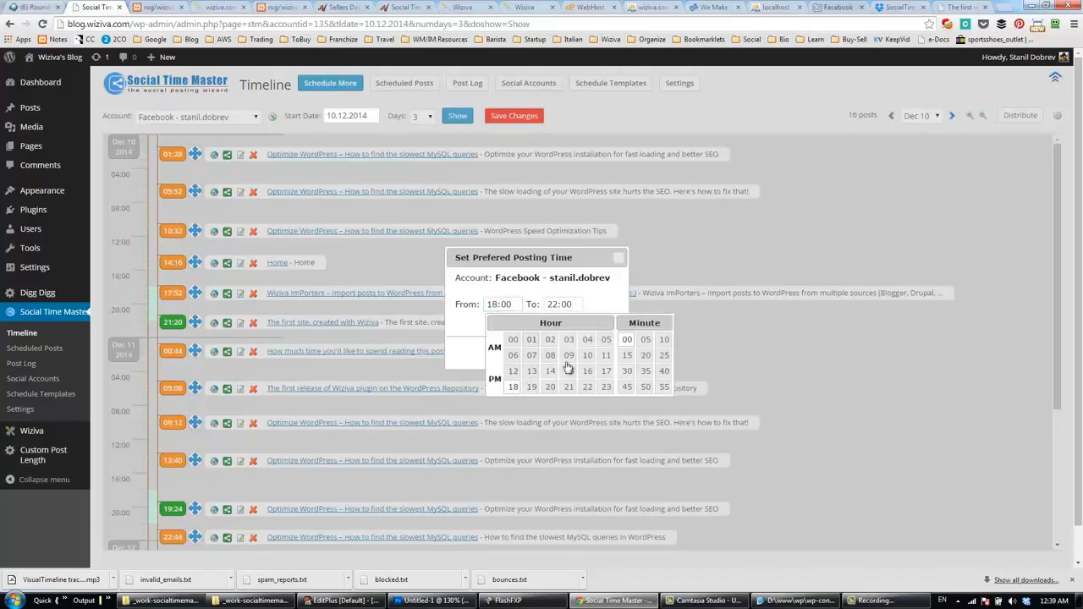
{"action": "left_click", "coordinate": [626, 342]}
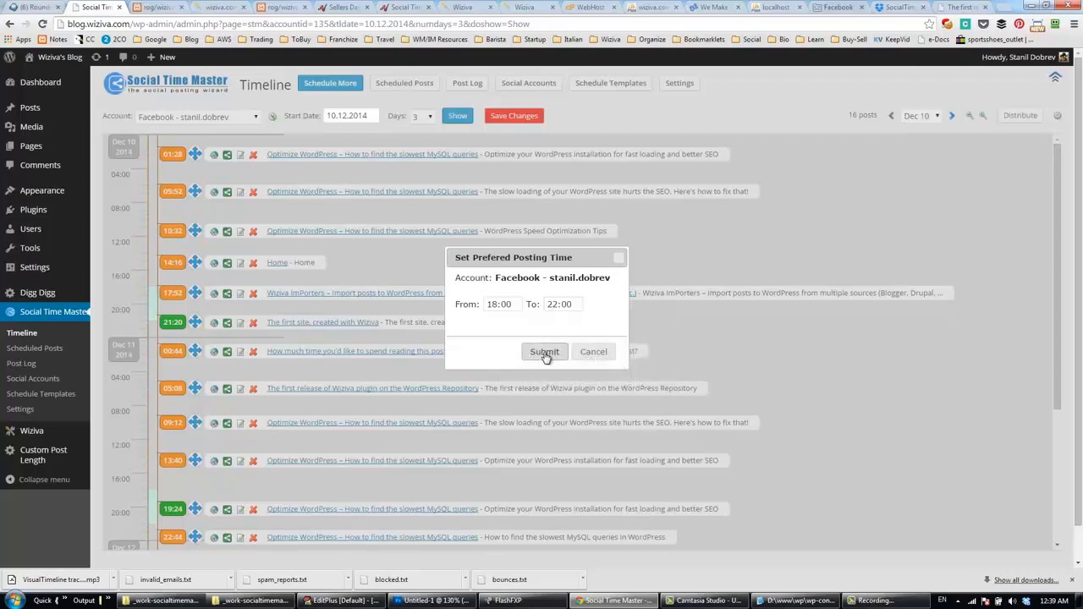
{"action": "left_click", "coordinate": [544, 353]}
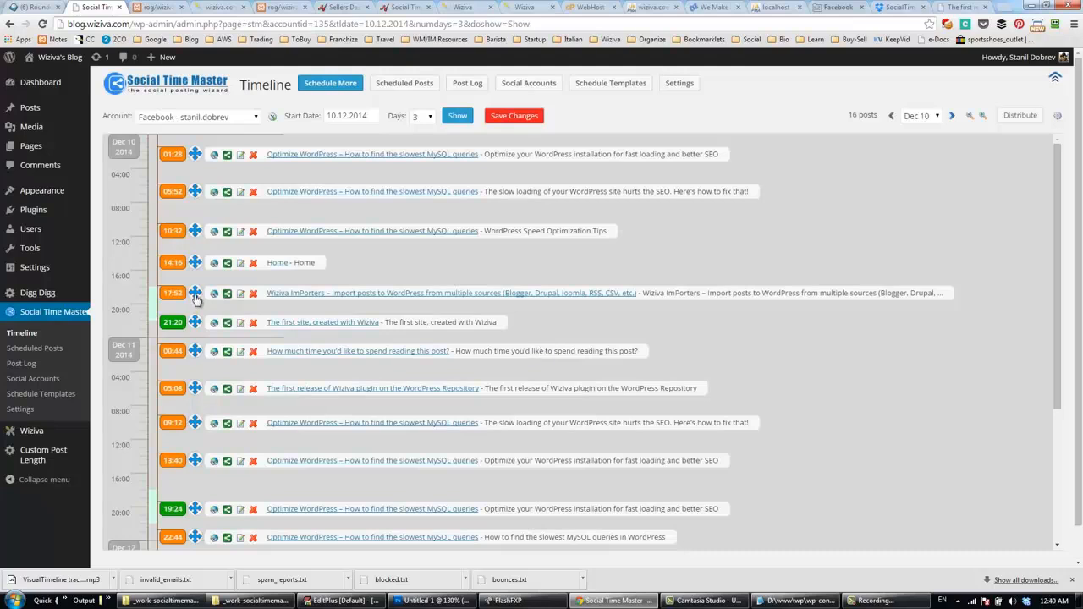
{"action": "left_click_drag", "start_coordinate": [196, 308], "coordinate": [196, 301]}
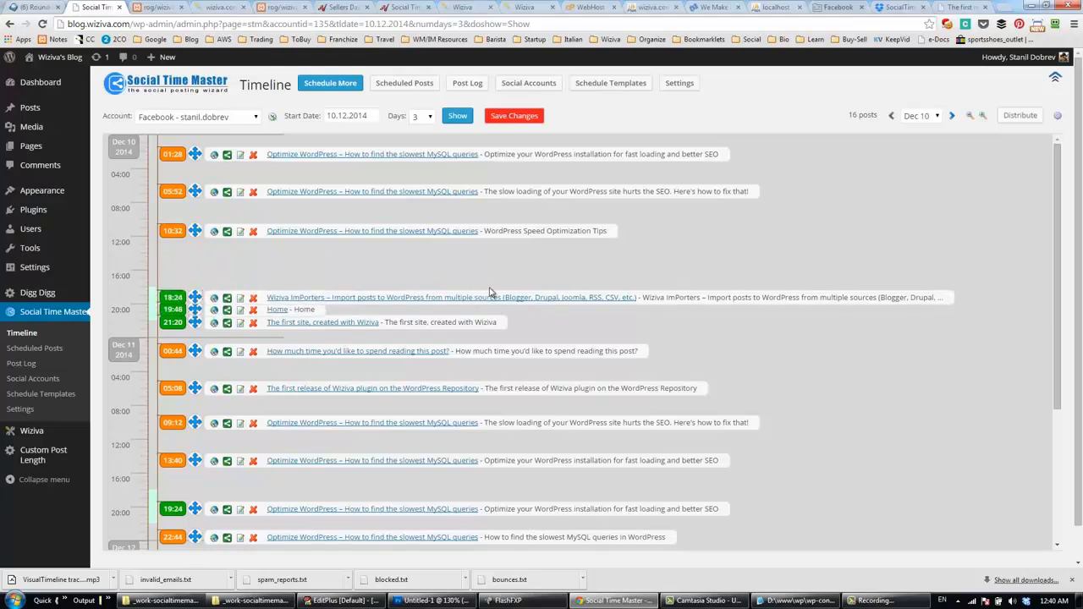
Distribute the posts randomly in automatic mode with 30% deviation, restricted to posting only in the preferred time
{"action": "left_click", "coordinate": [1012, 118]}
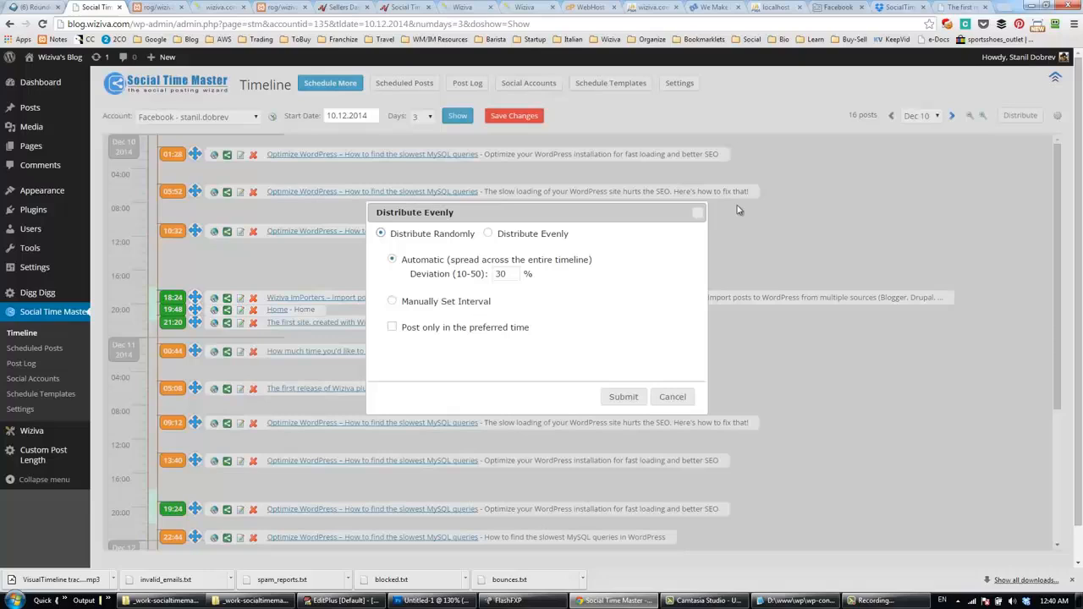
{"action": "left_click", "coordinate": [496, 328]}
{"action": "left_click", "coordinate": [624, 398]}
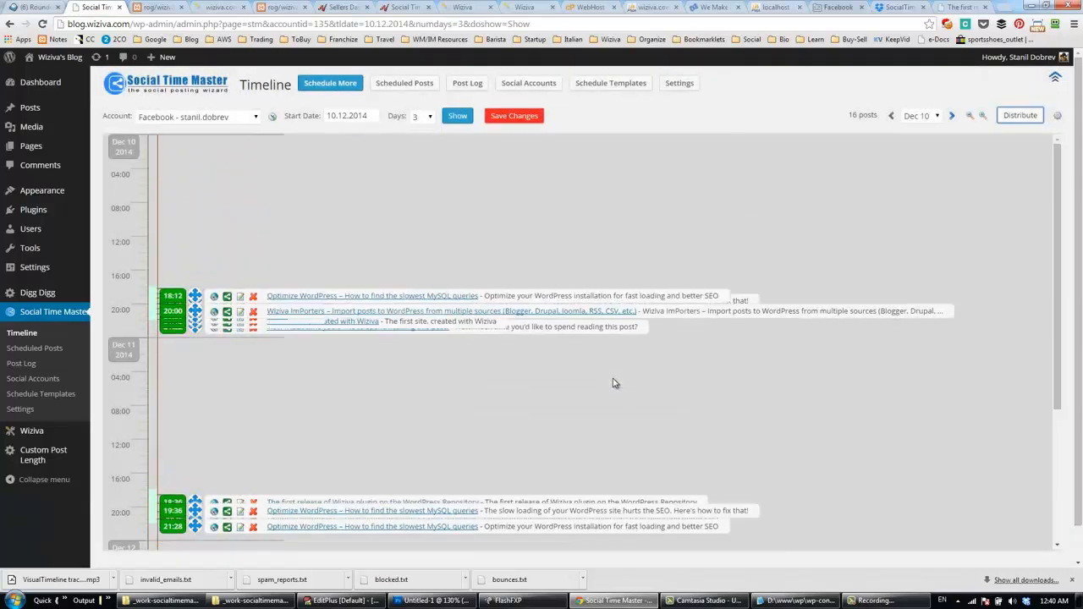
Collapse the page header to enlarge the timeline, and save the schedule changes
{"action": "scroll", "coordinate": [612, 382], "scroll_direction": "down", "scroll_amount": 5}
{"action": "left_click", "coordinate": [1055, 80]}
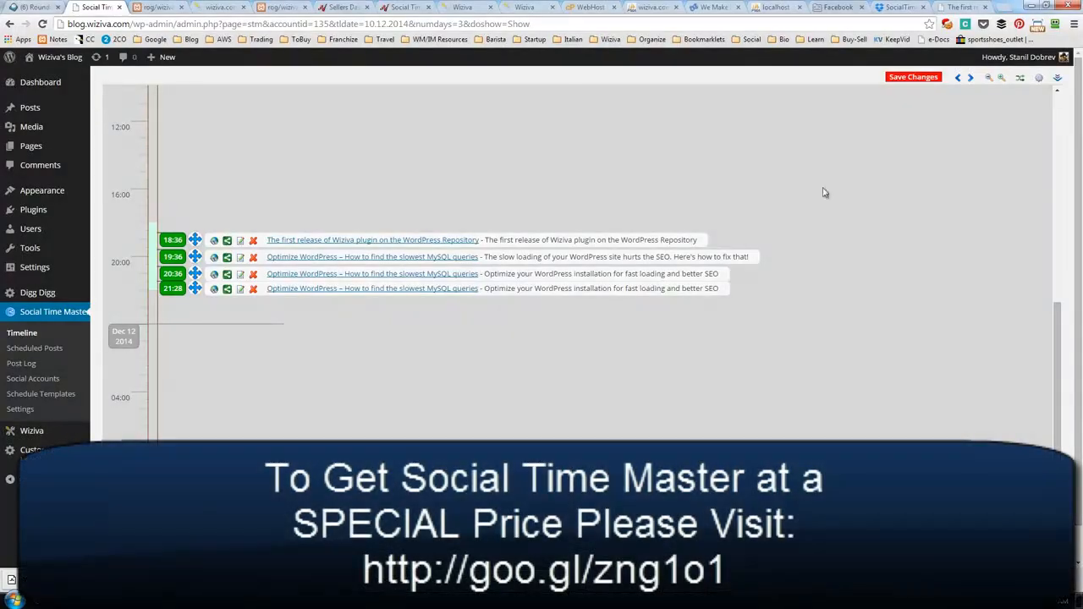
{"action": "left_click", "coordinate": [899, 78]}
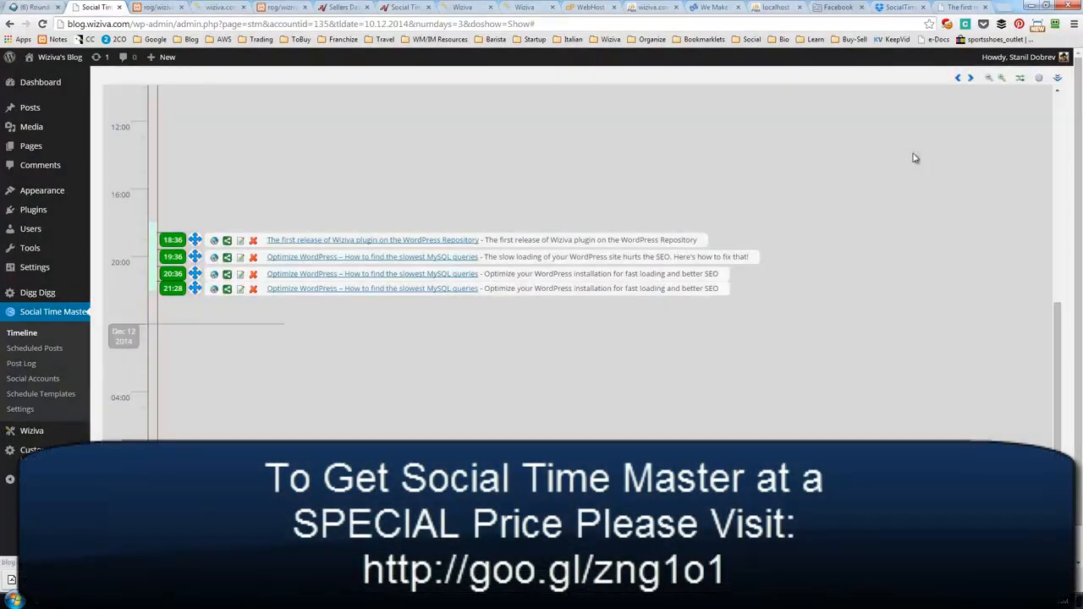